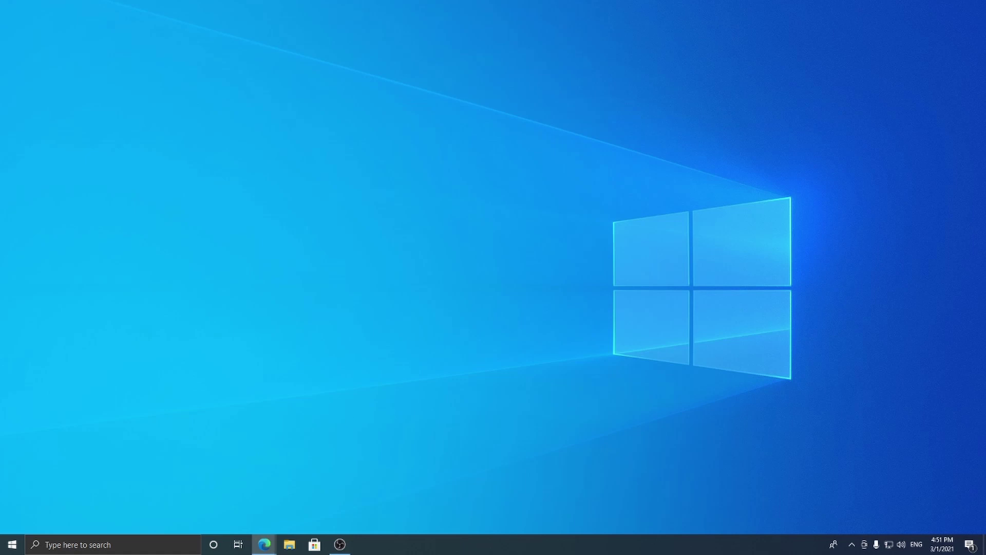
Switch to the Warmane browser window in Microsoft Edge and load warmane.com.
left_click(273, 543)
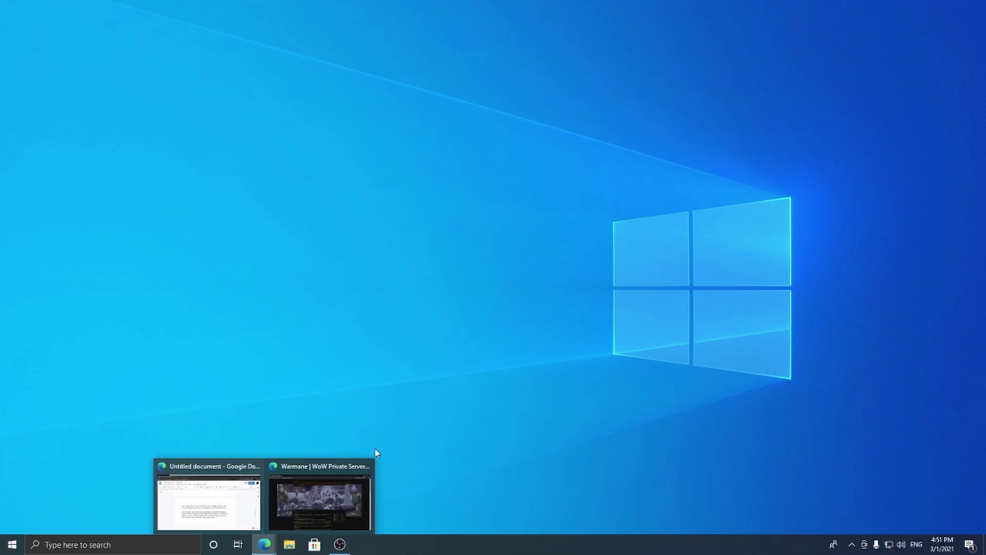
left_click(324, 482)
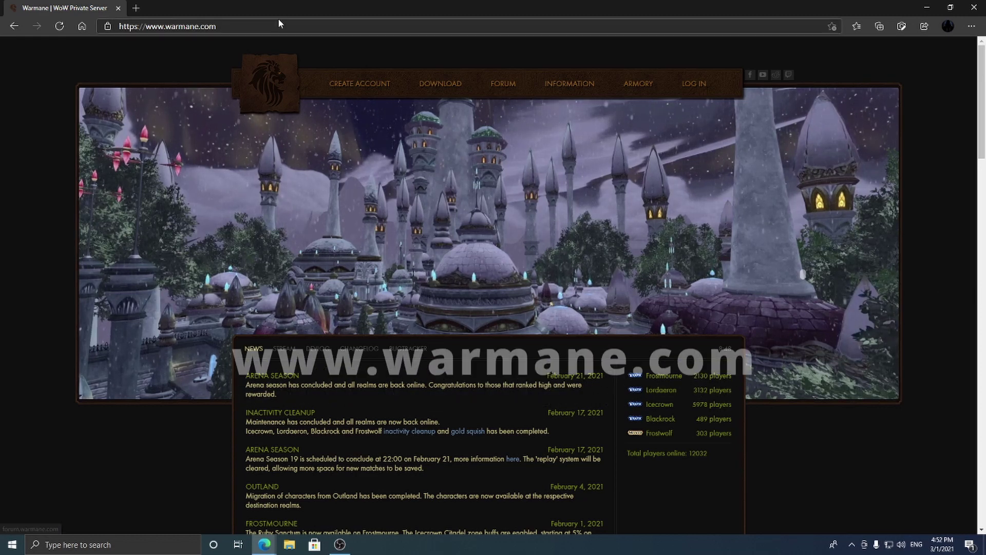
left_click(250, 24)
left_click(259, 28)
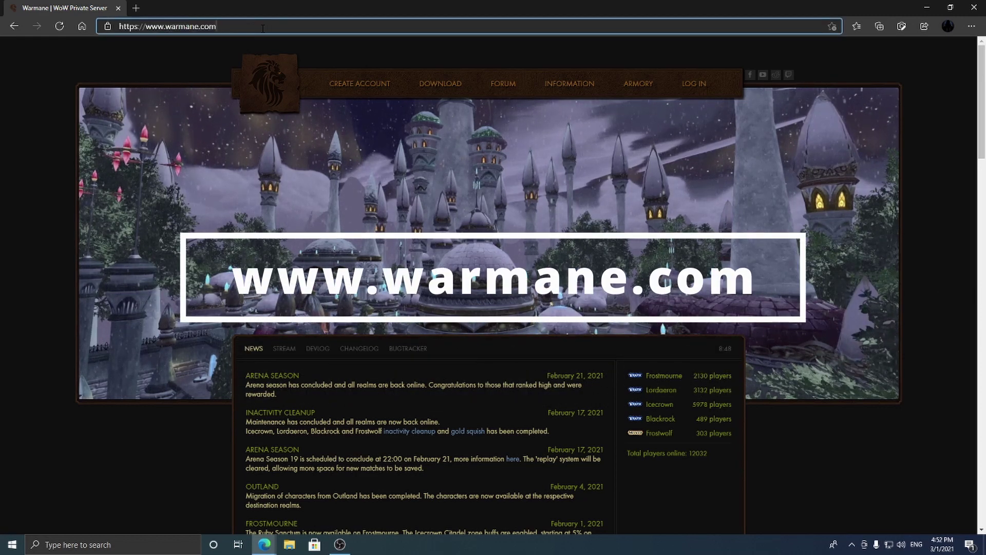
key("ctrl+a")
type("war")
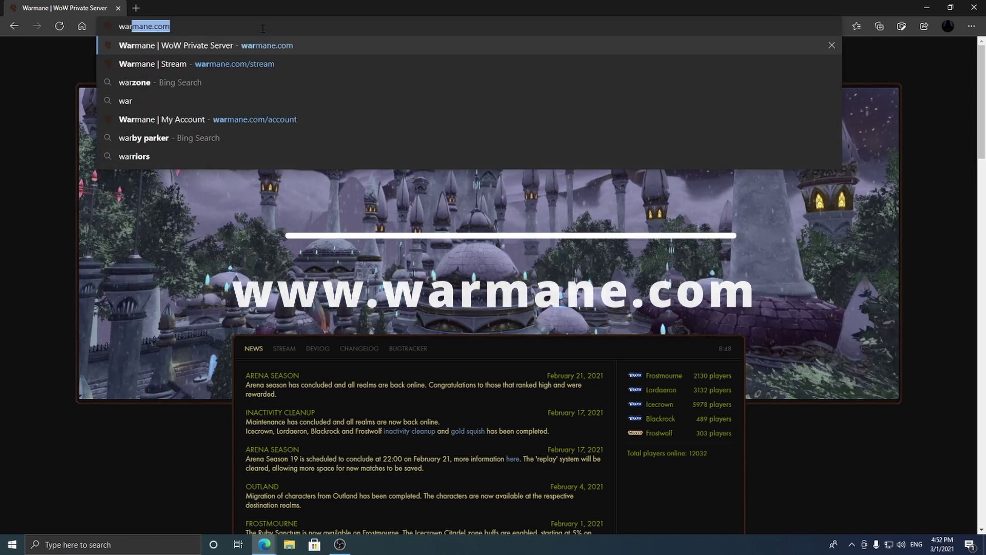
key("Return")
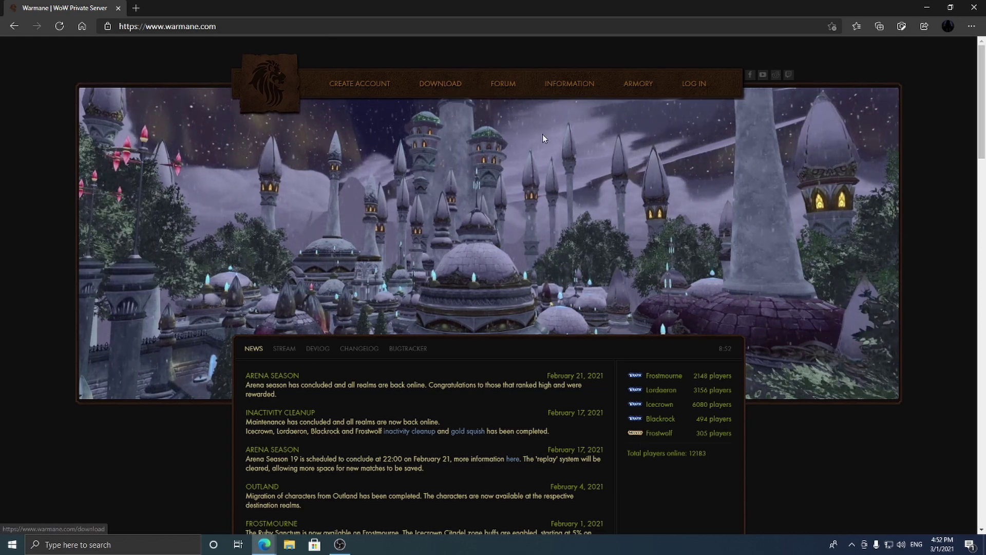
Open the Warmane site's download page and look over its client options and tutorial notes.
left_click(432, 87)
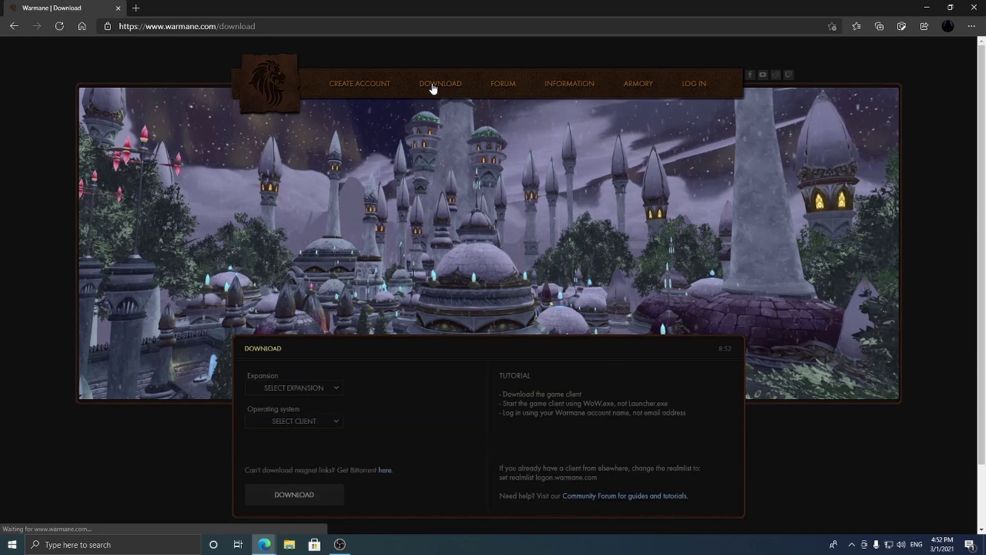
scroll(510, 267, "down", 2)
scroll(510, 278, "up", 1)
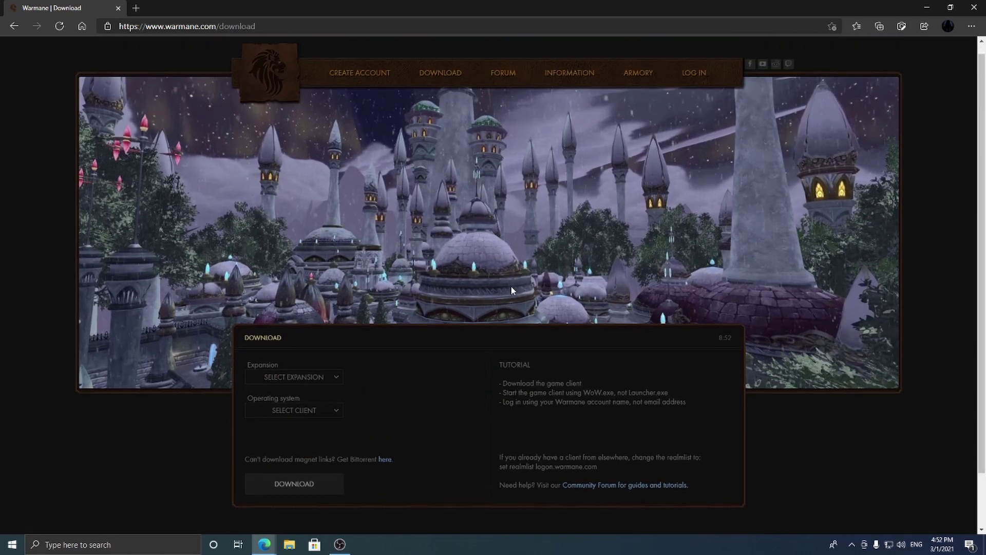
scroll(510, 285, "up", 1)
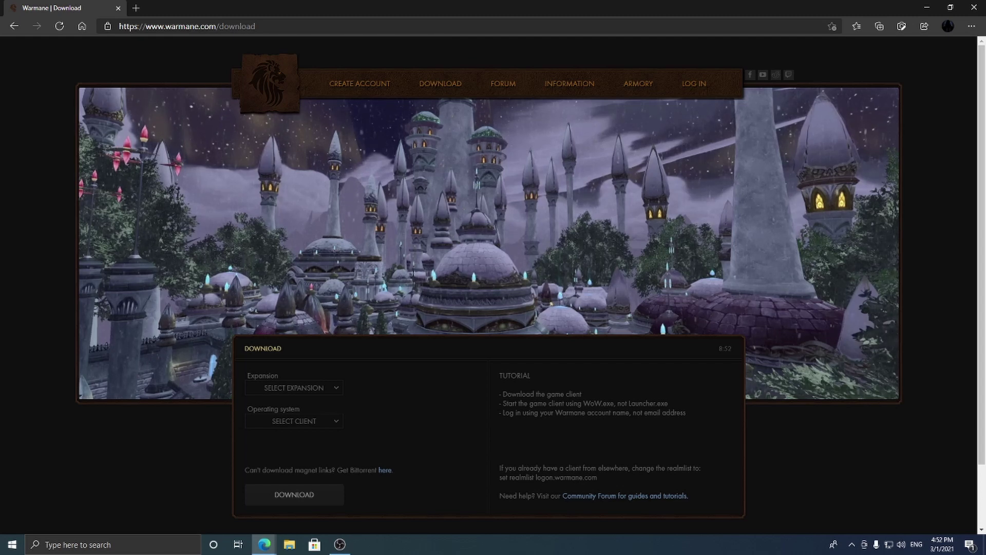
Choose Wrath of the Lich King as the expansion and Windows as the operating system for the download.
left_click(316, 388)
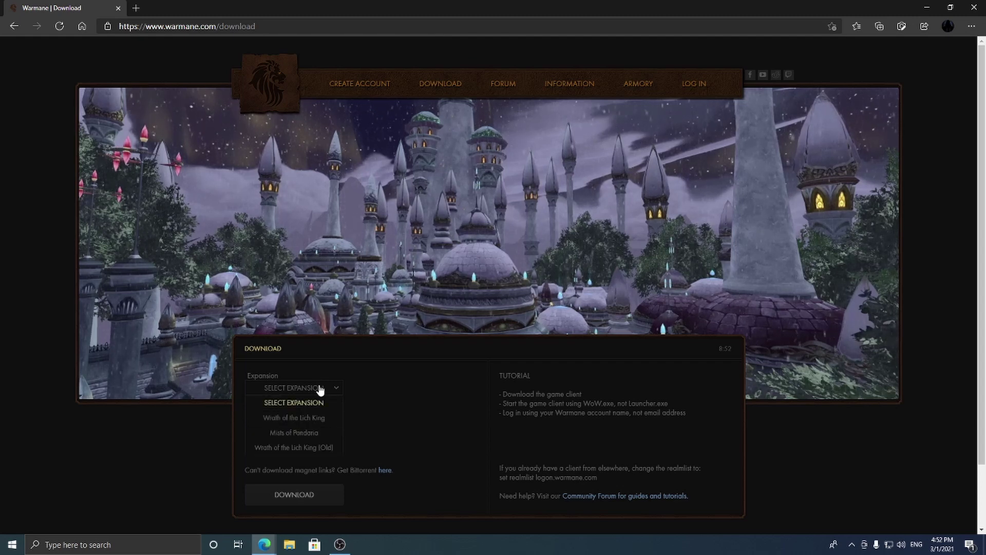
left_click(317, 422)
left_click(325, 390)
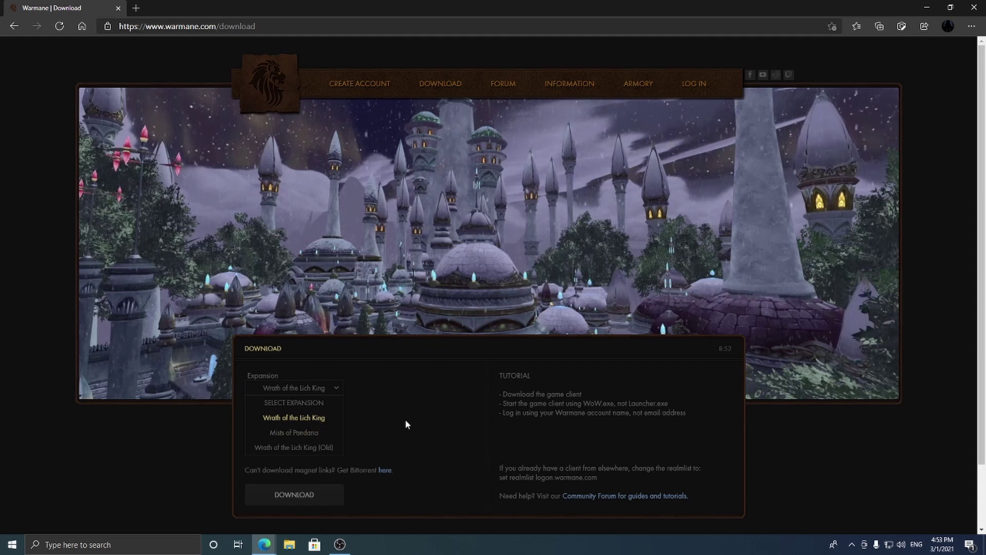
left_click(318, 418)
scroll(394, 410, "down", 2)
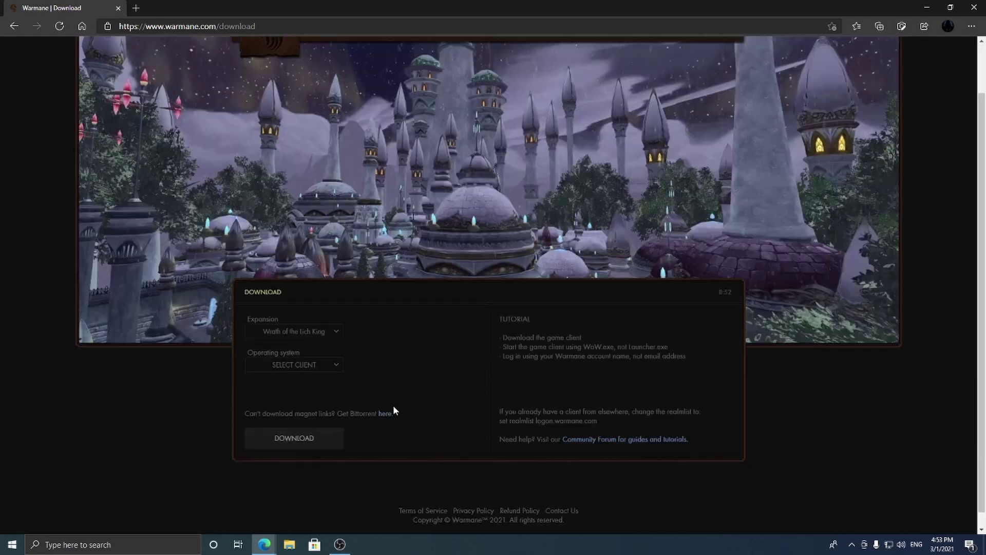
left_click(334, 351)
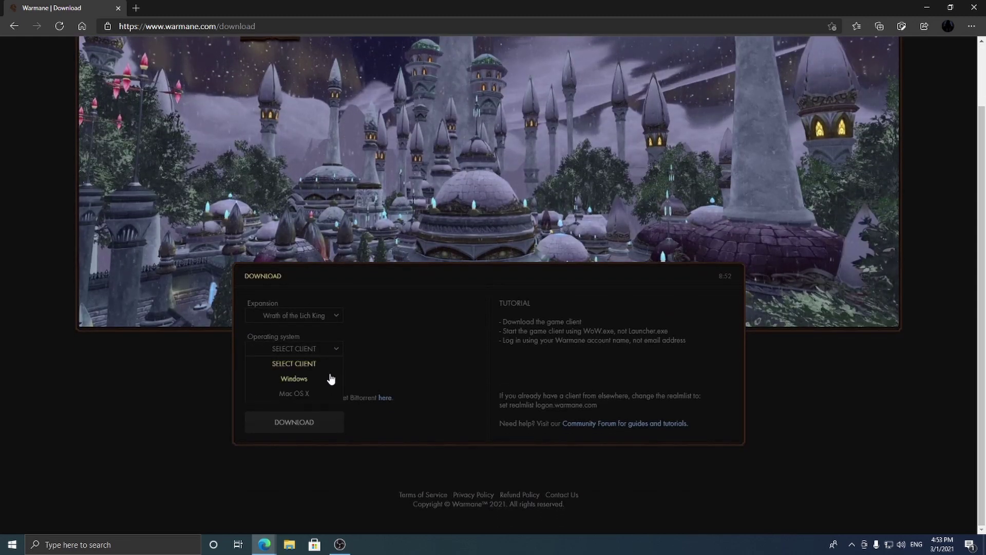
left_click(312, 380)
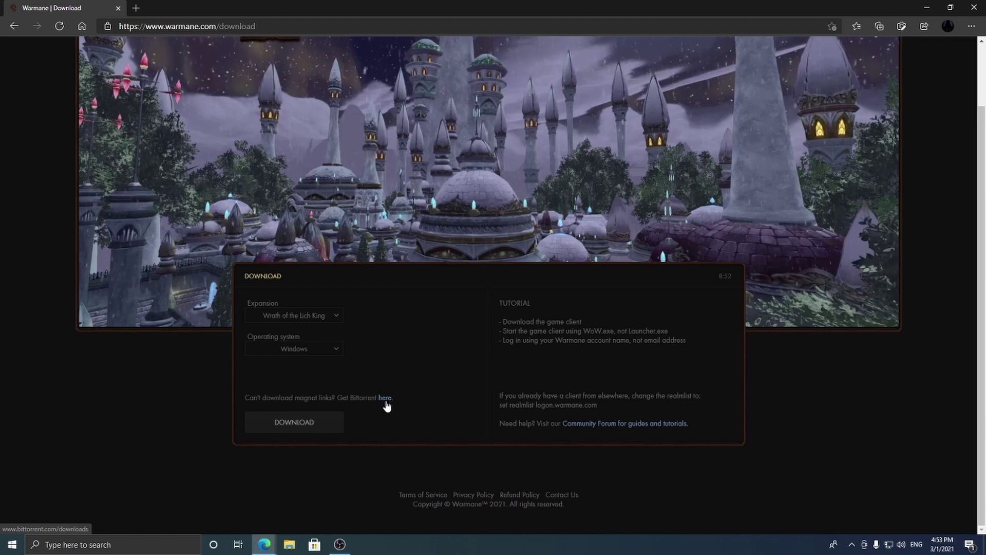
Find and launch BitTorrent through the Windows search, and return to the Warmane download page in the browser.
left_click(120, 546)
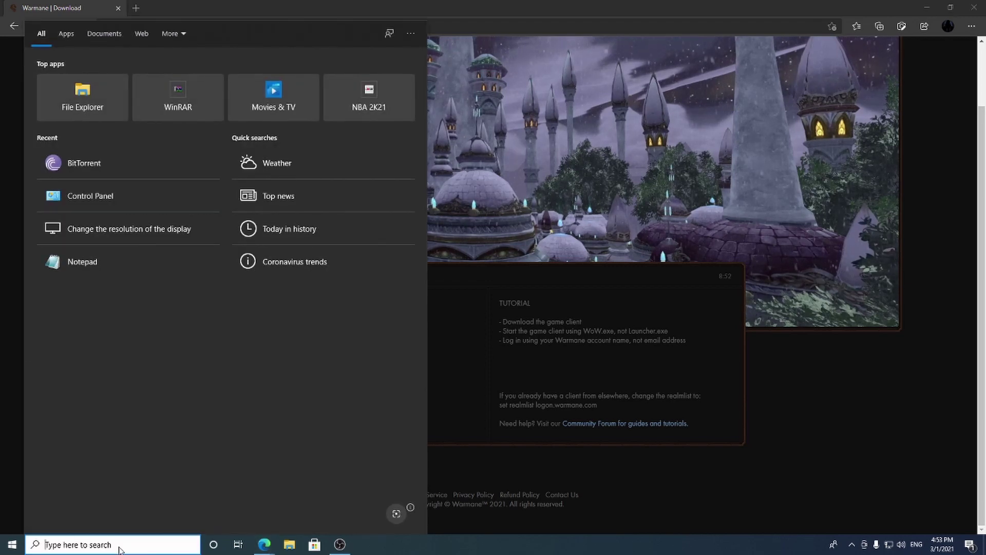
type("bo")
key("BackSpace")
type("it")
key("Return")
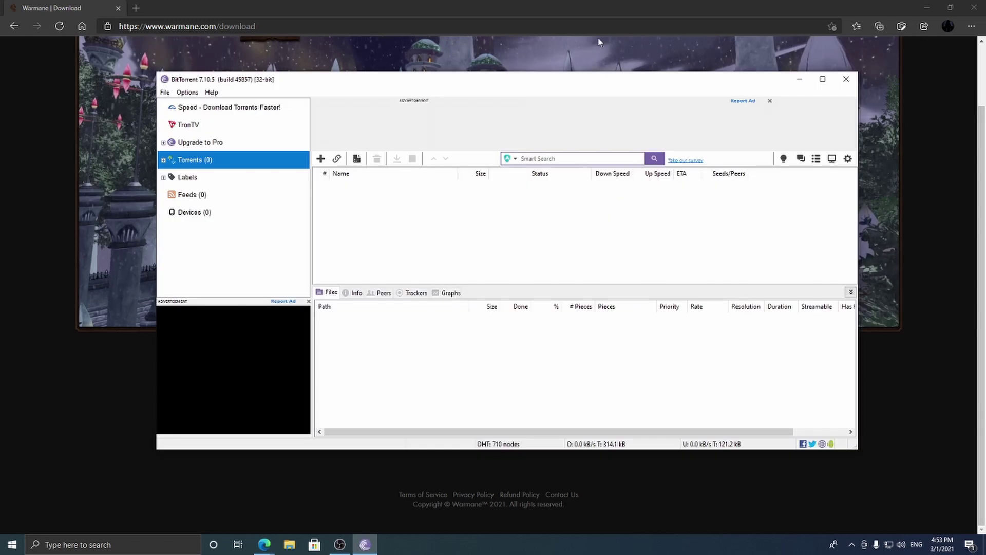
left_click(615, 5)
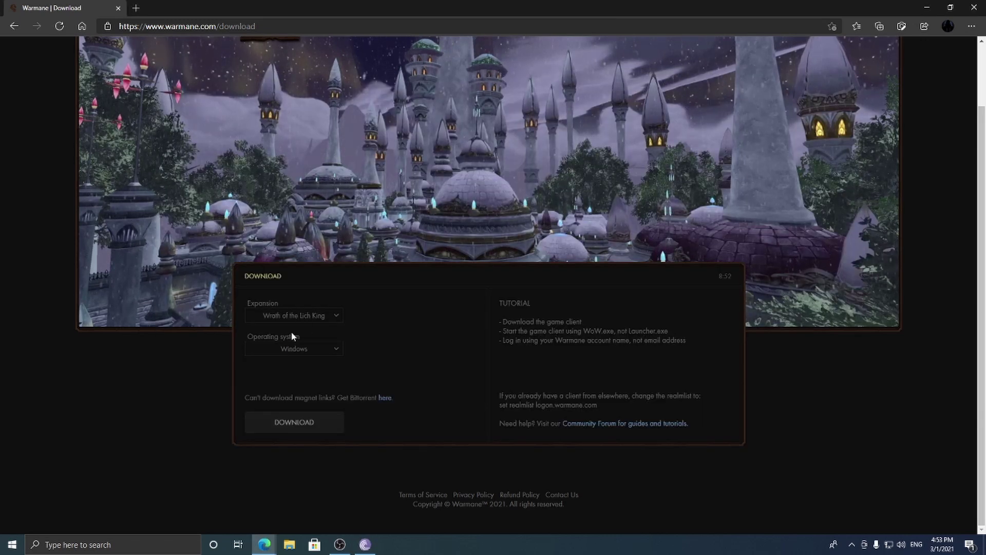
Open the World of Warcraft client torrent from the download page in BitTorrent, cancel adding it and minimize BitTorrent.
left_click(314, 425)
left_click(559, 100)
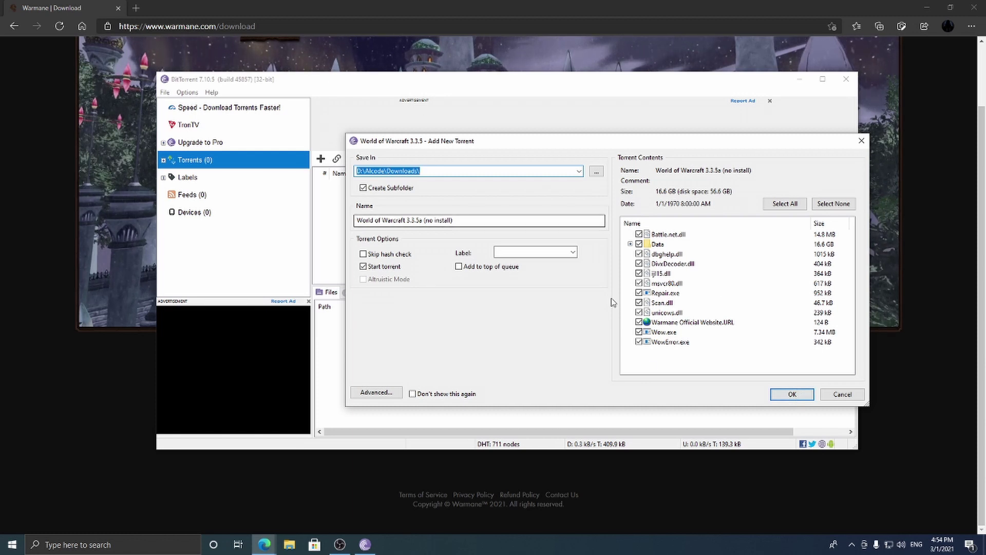
left_click(847, 396)
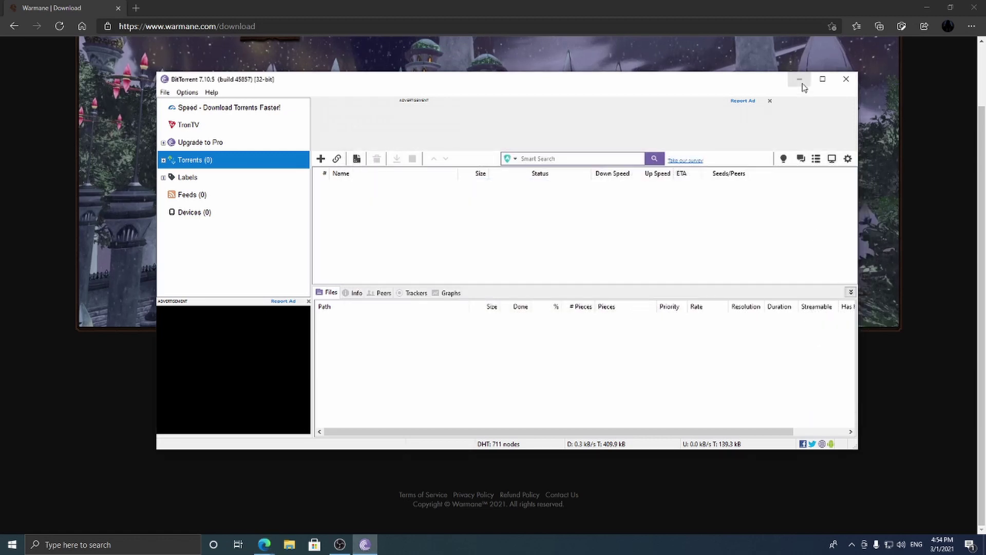
left_click(800, 80)
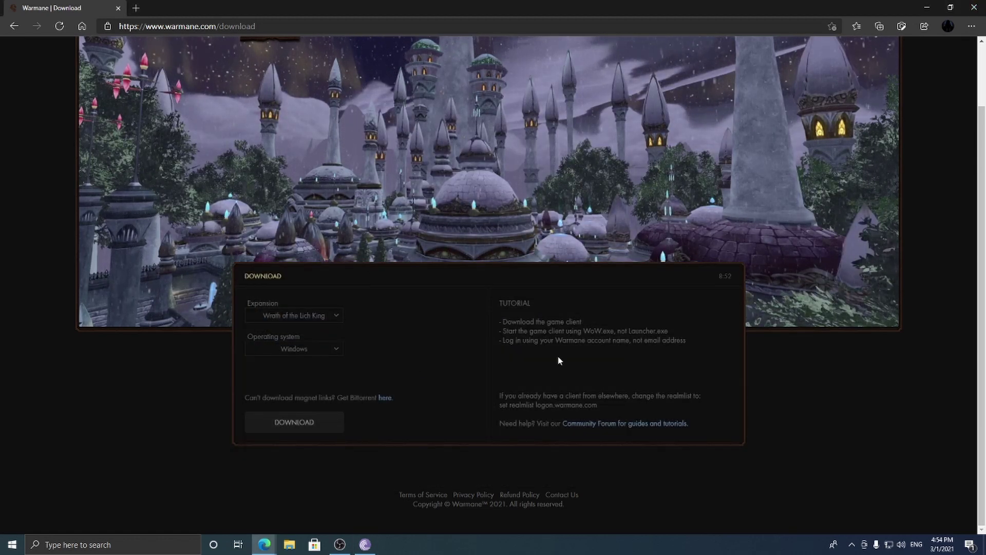
Search Windows for World of Warcraft, open the app's file location and move the folder window higher on the screen.
left_click(153, 545)
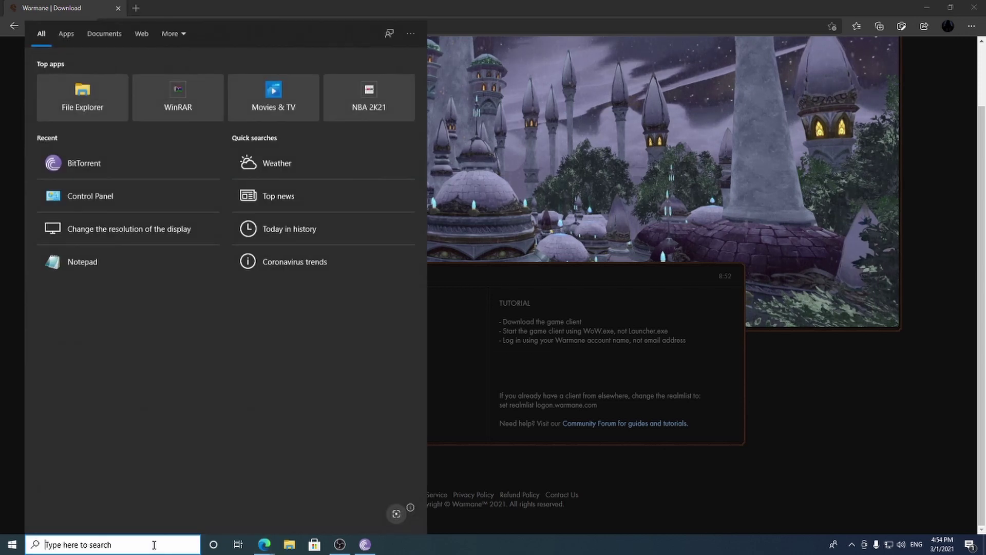
type("world")
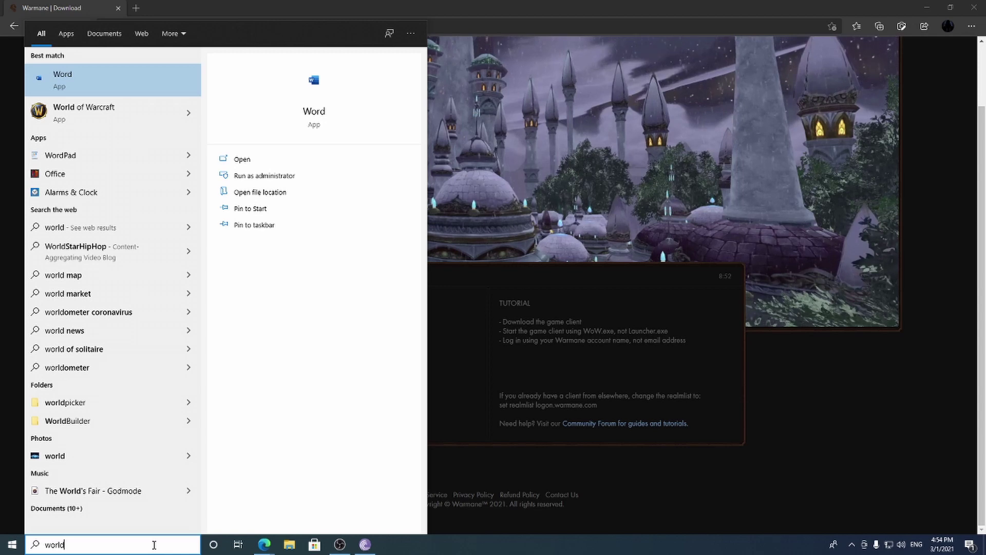
key("Down")
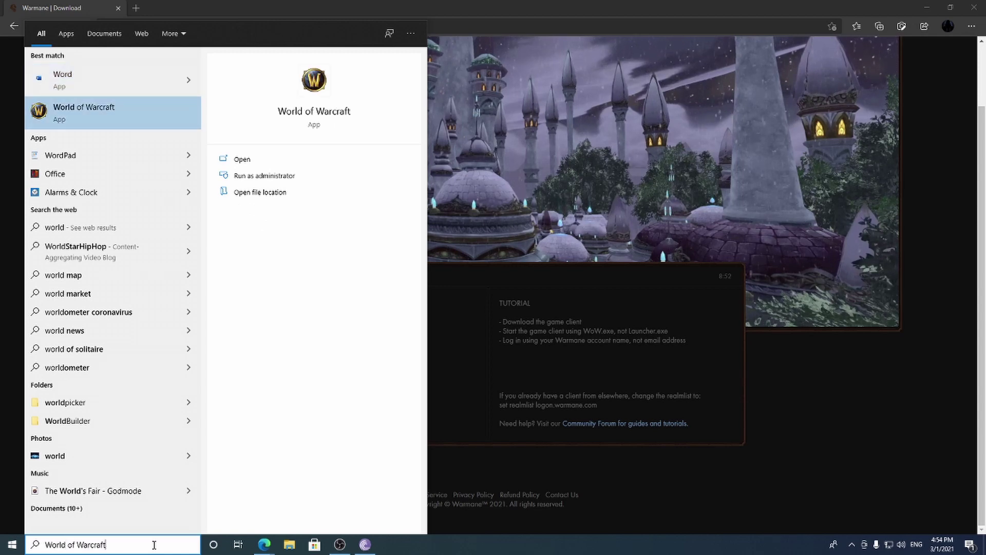
left_click(286, 193)
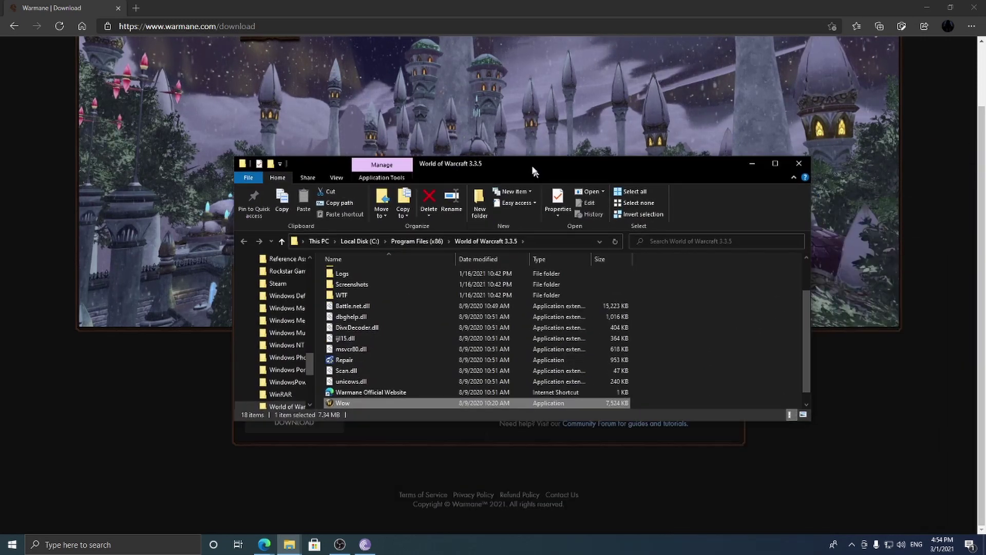
left_click_drag(532, 169, 439, 101)
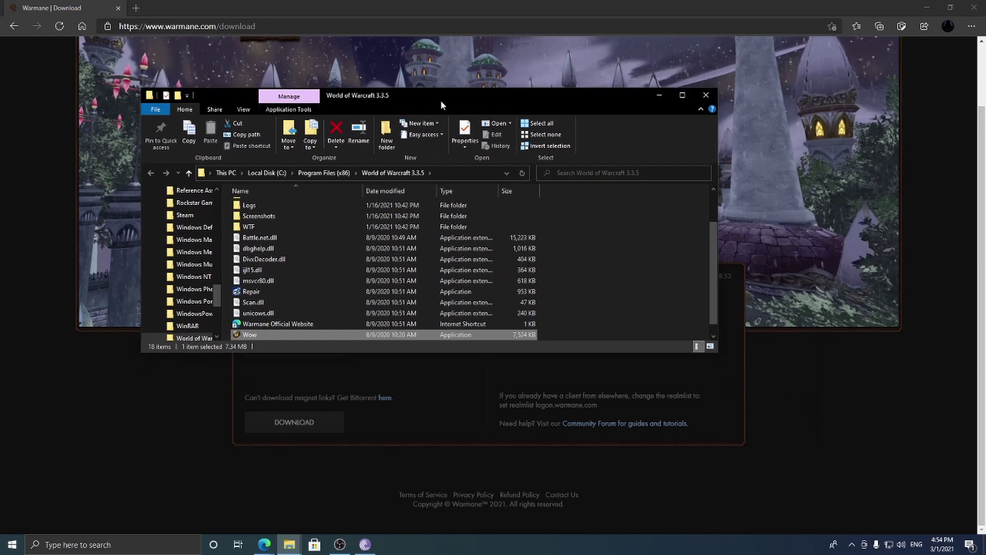
Locate and select the Wow application in the World of Warcraft 3.3.5 folder.
left_click(632, 262)
scroll(633, 262, "down", 1)
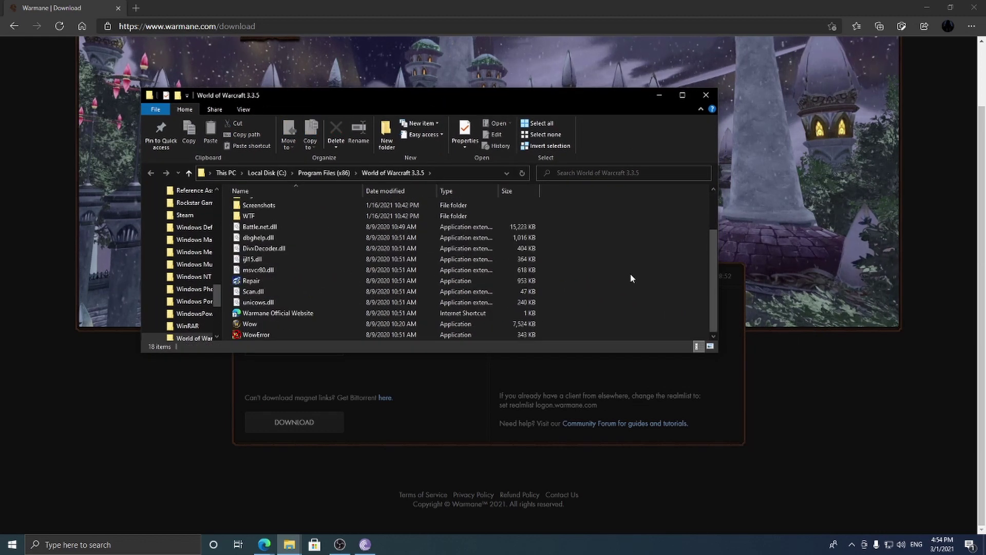
left_click(295, 323)
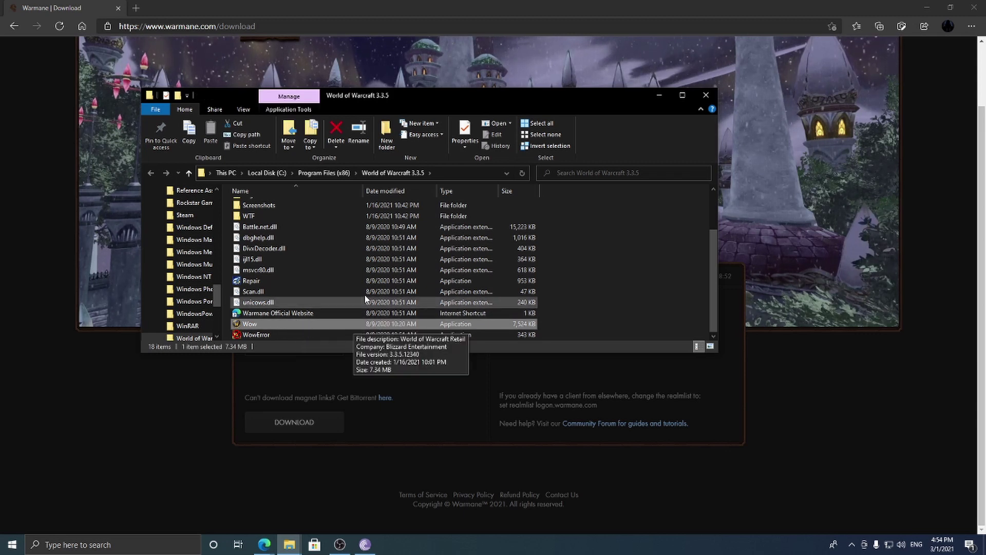
View the AddOns folder inside Interface and return to the World of Warcraft 3.3.5 folder.
scroll(381, 302, "up", 2)
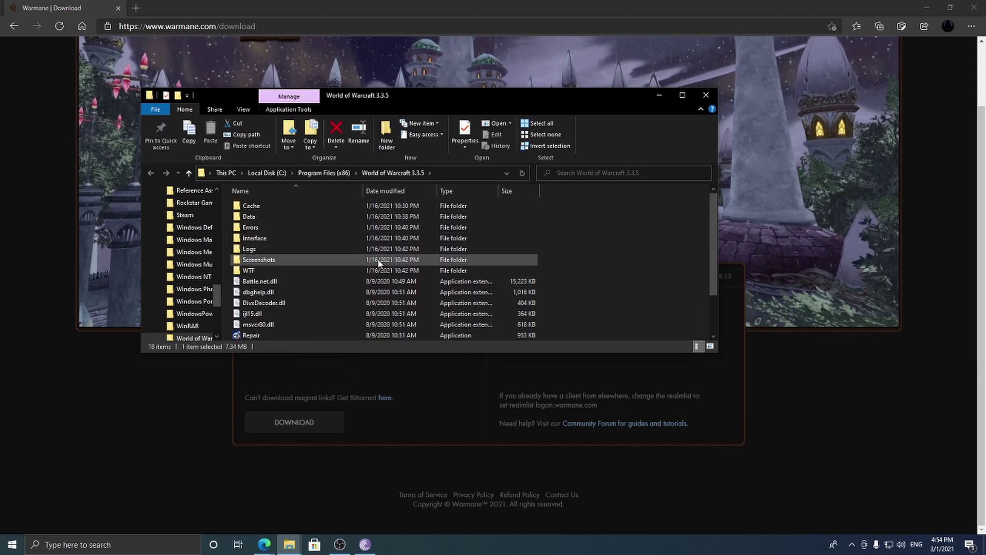
double_click(308, 238)
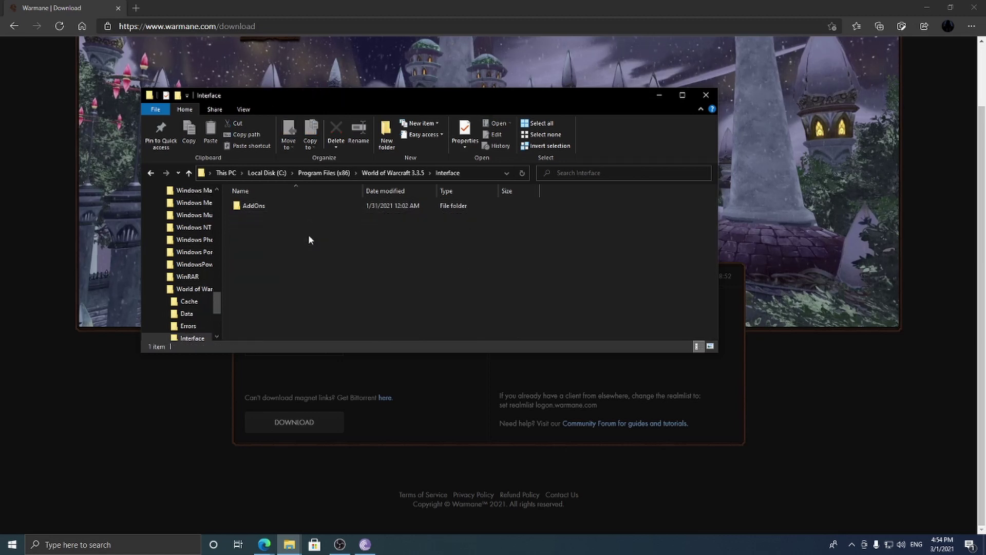
double_click(290, 205)
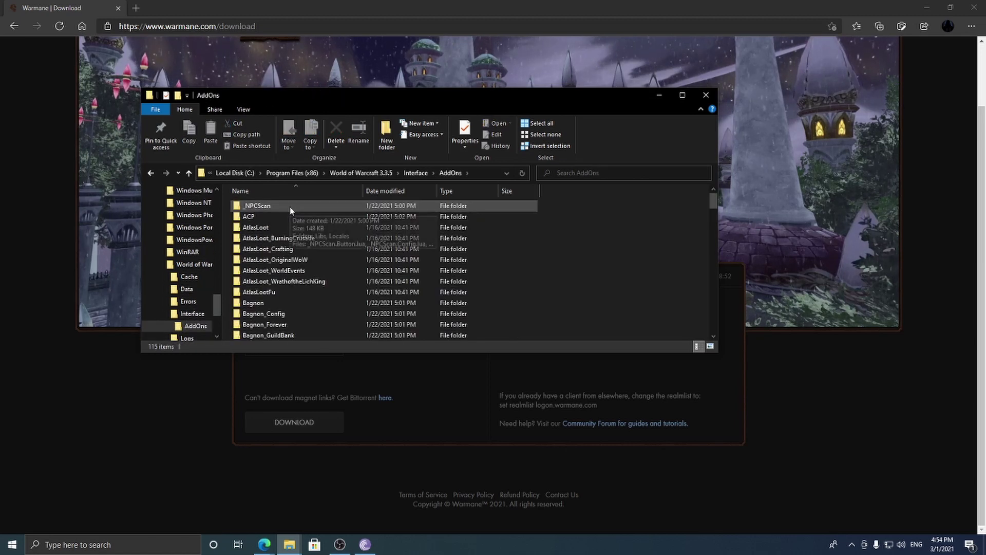
key("BackSpace")
key("BackSpace")
scroll(328, 251, "down", 2)
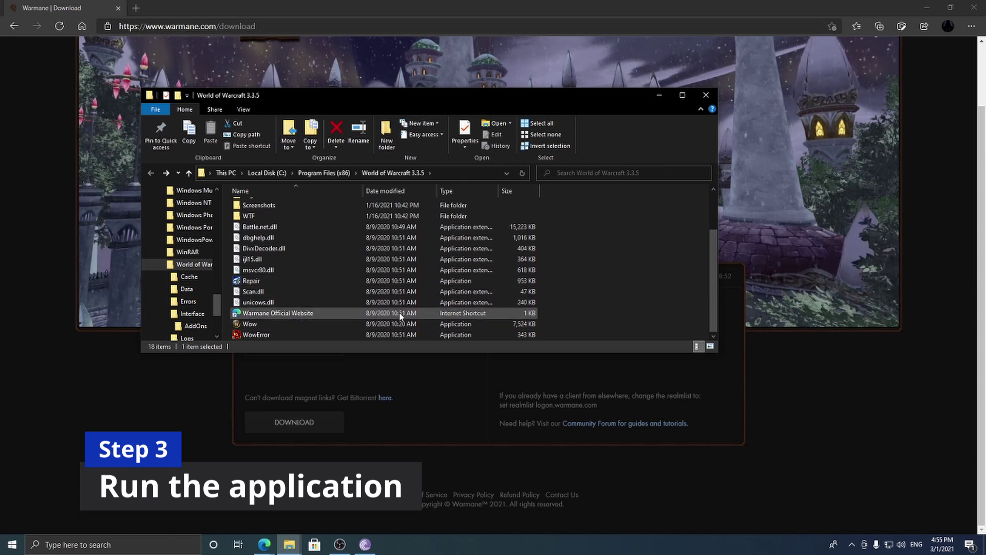
Select the Wow application, bring up its option for sending a shortcut to the desktop, and close the folder window.
left_click(284, 325)
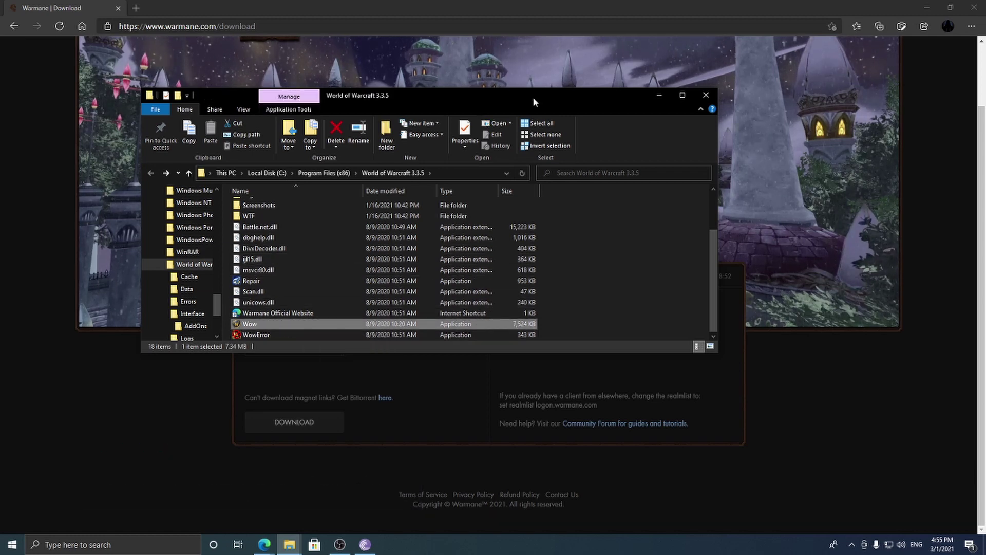
left_click_drag(532, 96, 703, 365)
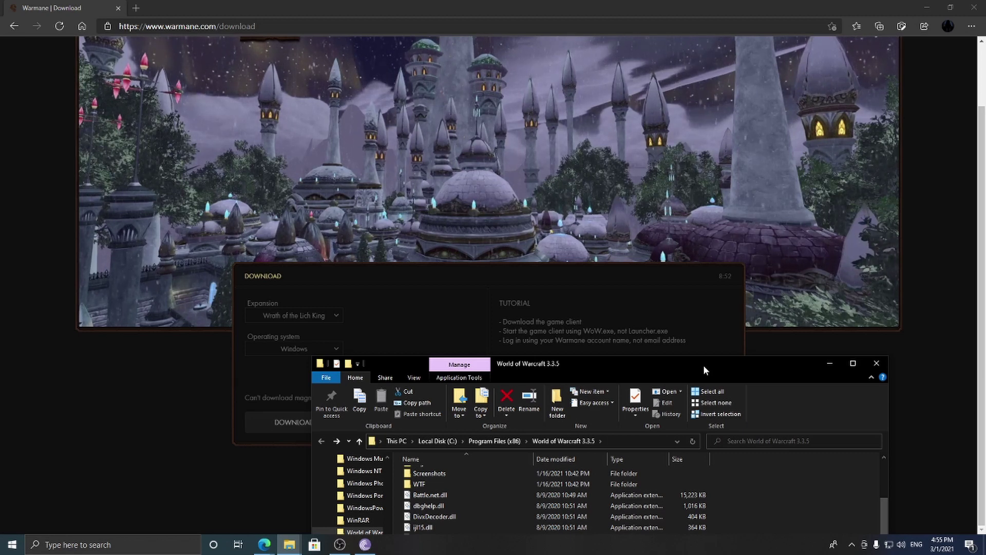
left_click_drag(703, 364, 571, 122)
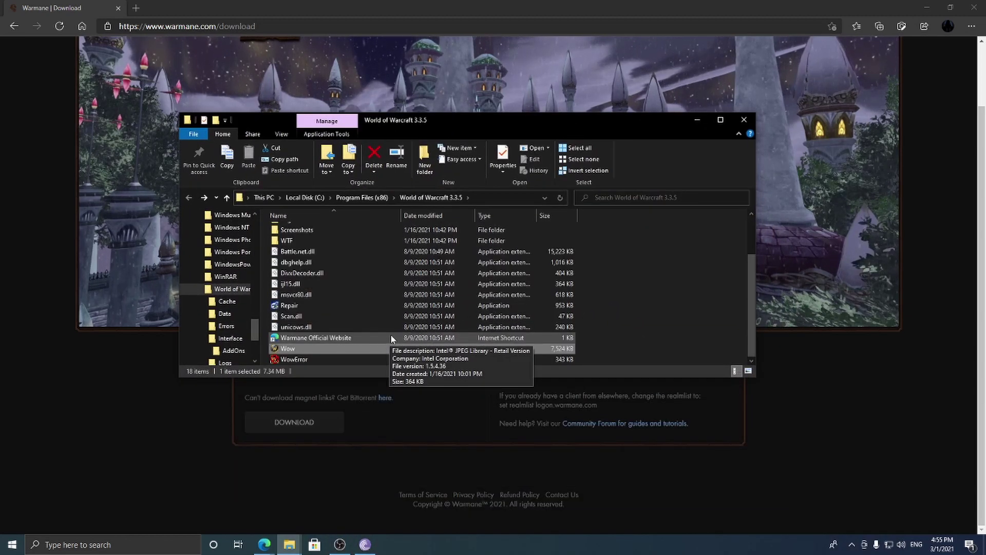
right_click(324, 347)
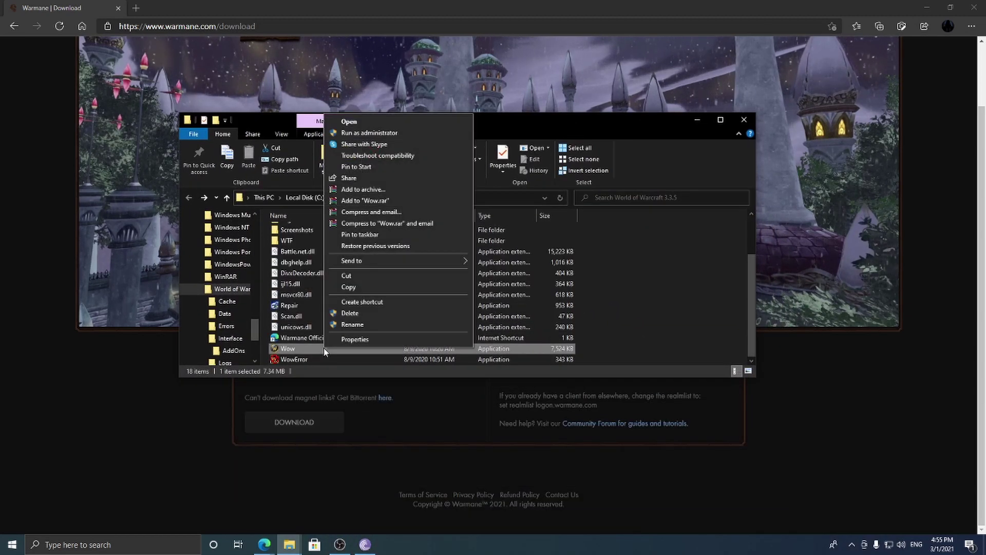
mouse_move(379, 260)
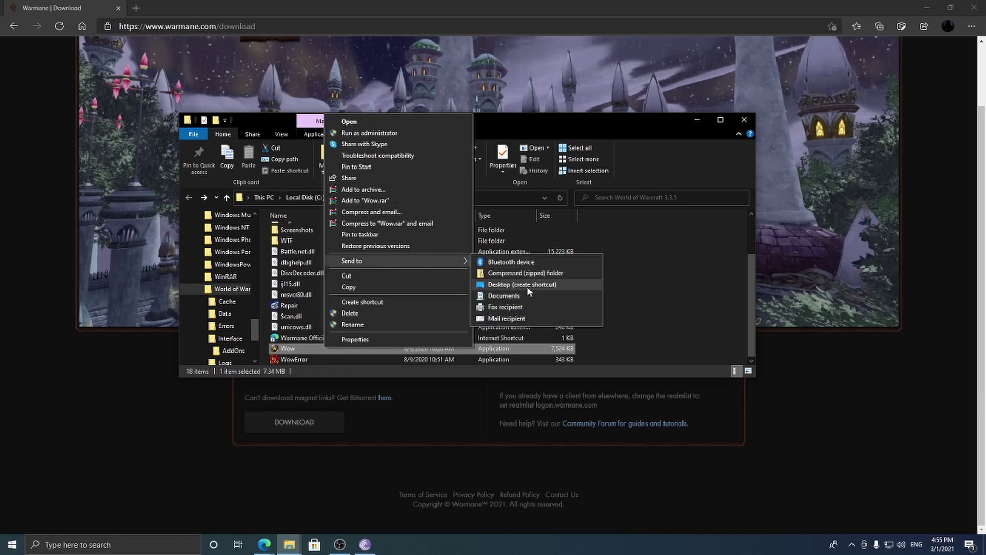
left_click(744, 120)
Reopen the World of Warcraft 3.3.5 folder and launch the Wow application.
left_click(108, 545)
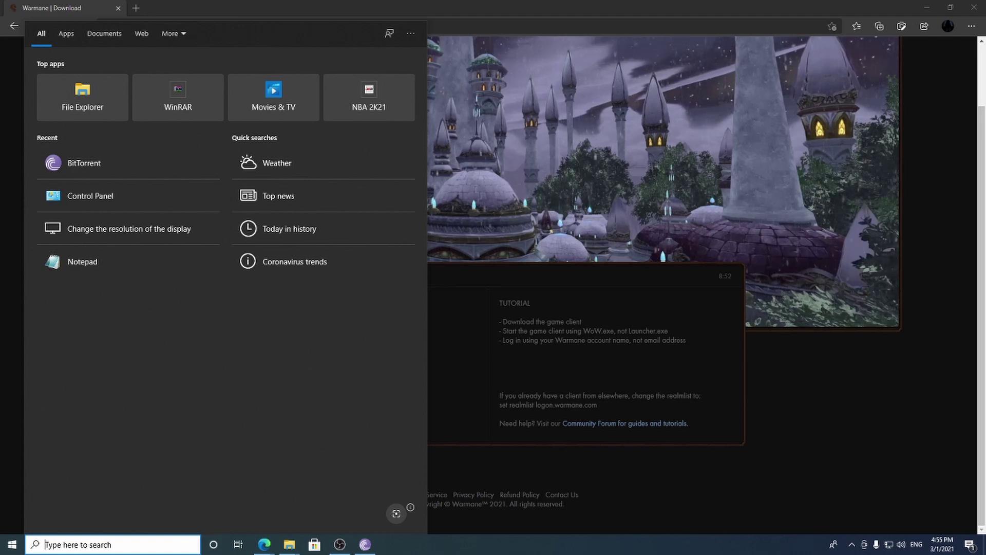
left_click(289, 544)
scroll(356, 348, "down", 1)
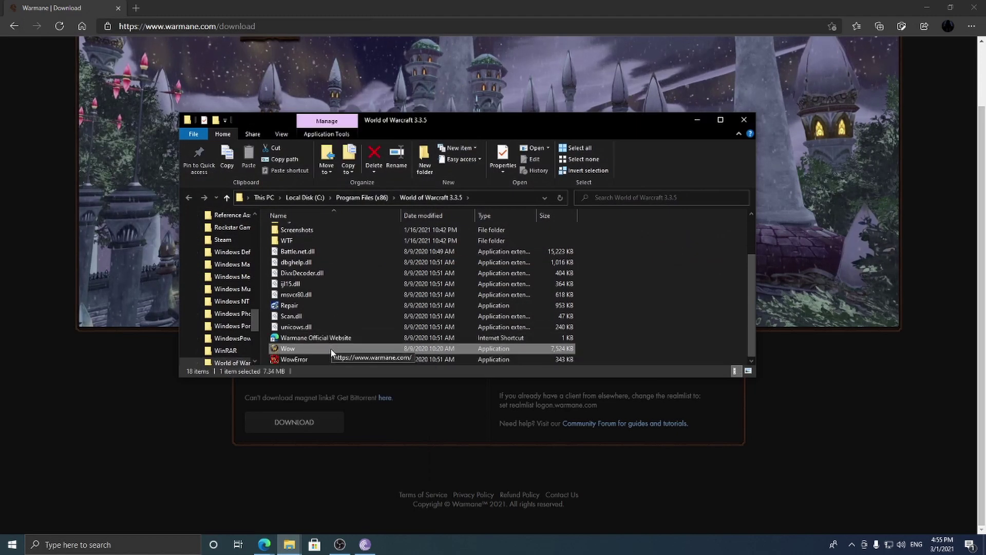
double_click(330, 348)
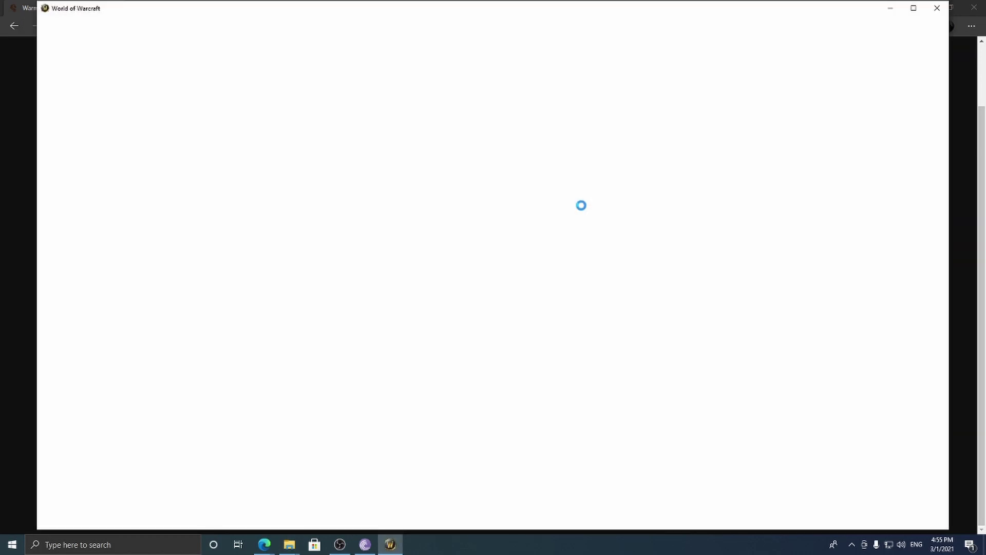